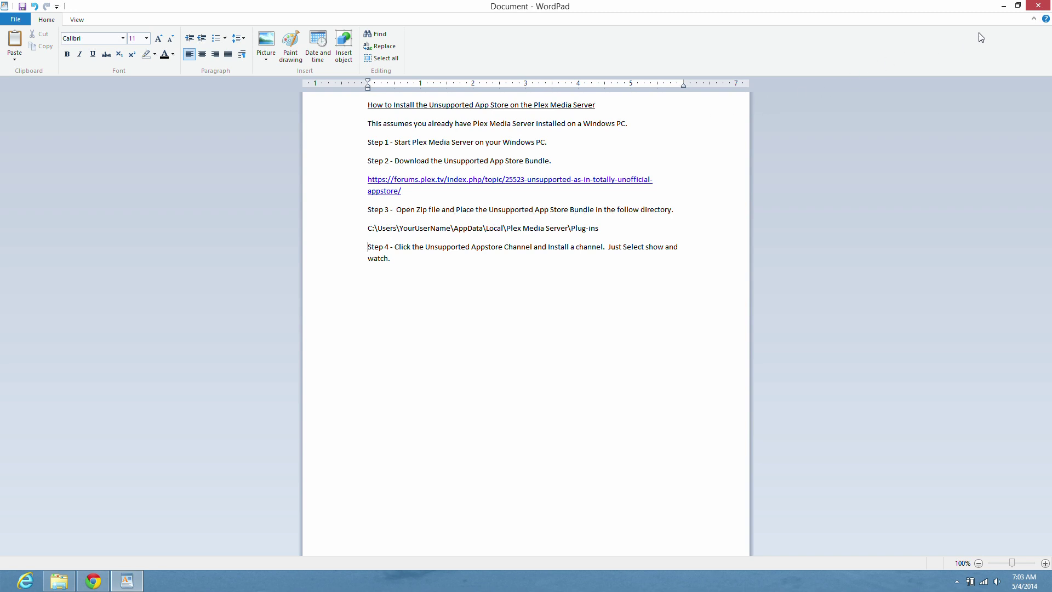
# Minimize WordPad and Chrome, launch Plex Media Server from the desktop, and check its tray icon.
pyautogui.click(1004, 6)
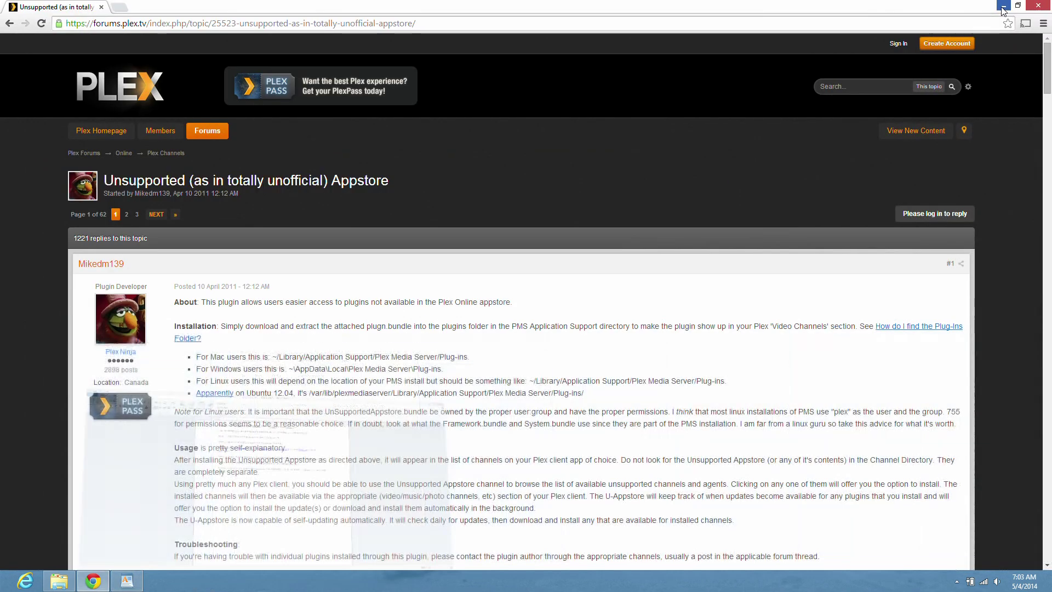
pyautogui.click(1004, 8)
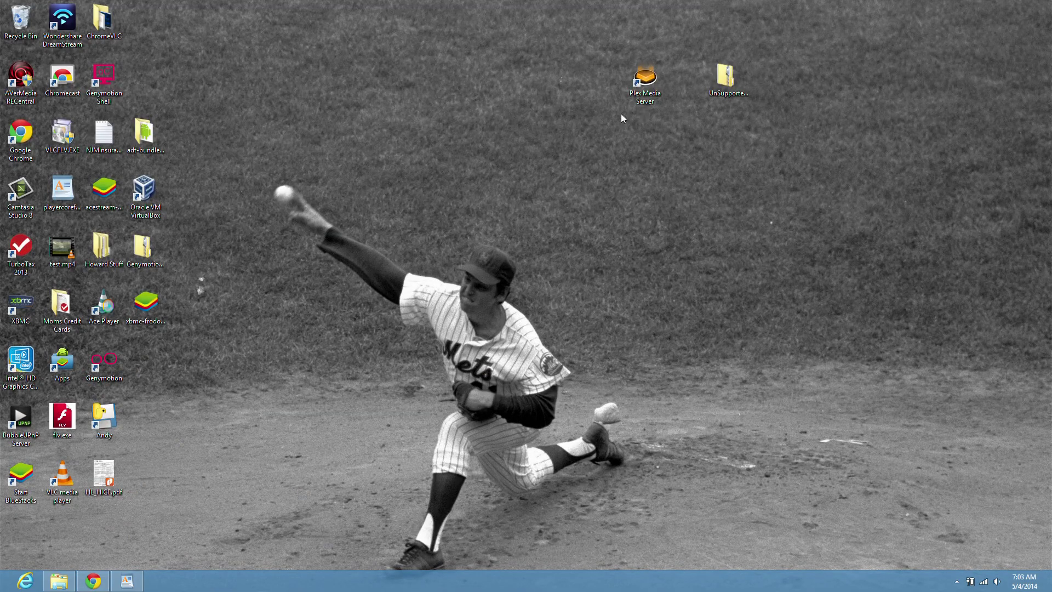
pyautogui.doubleClick(644, 81)
pyautogui.click(956, 581)
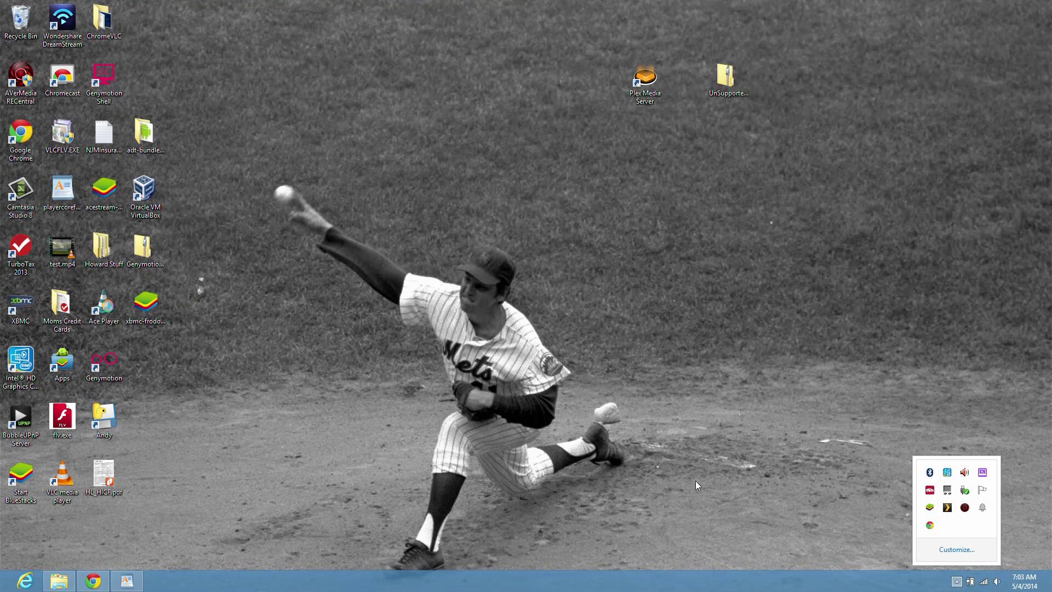
pyautogui.click(634, 490)
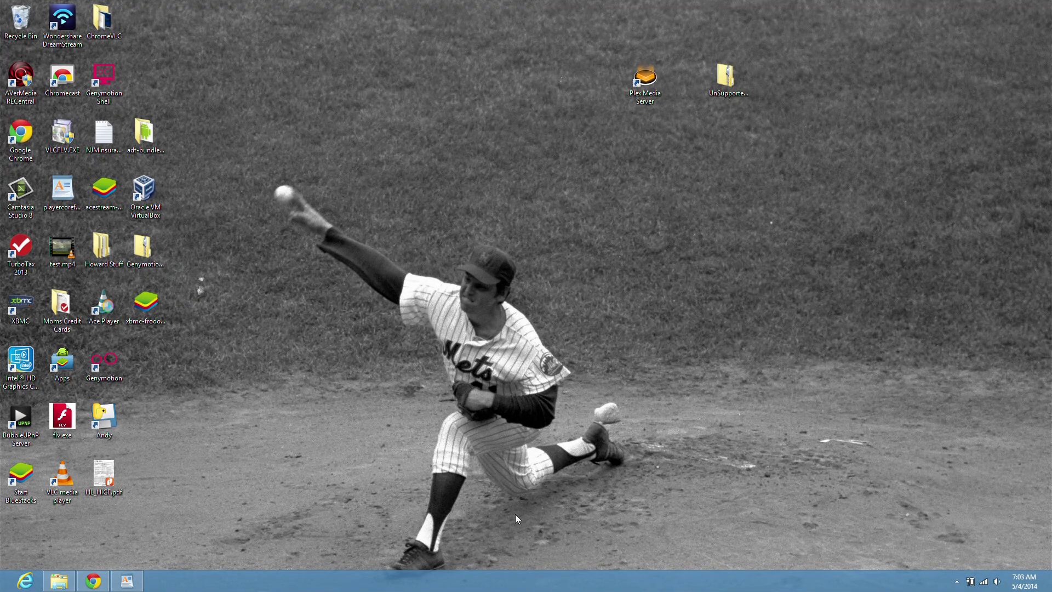
# Restore the Plex forum thread and scroll to its Download section, noting the Apr. 19, 2014 update date.
pyautogui.click(89, 583)
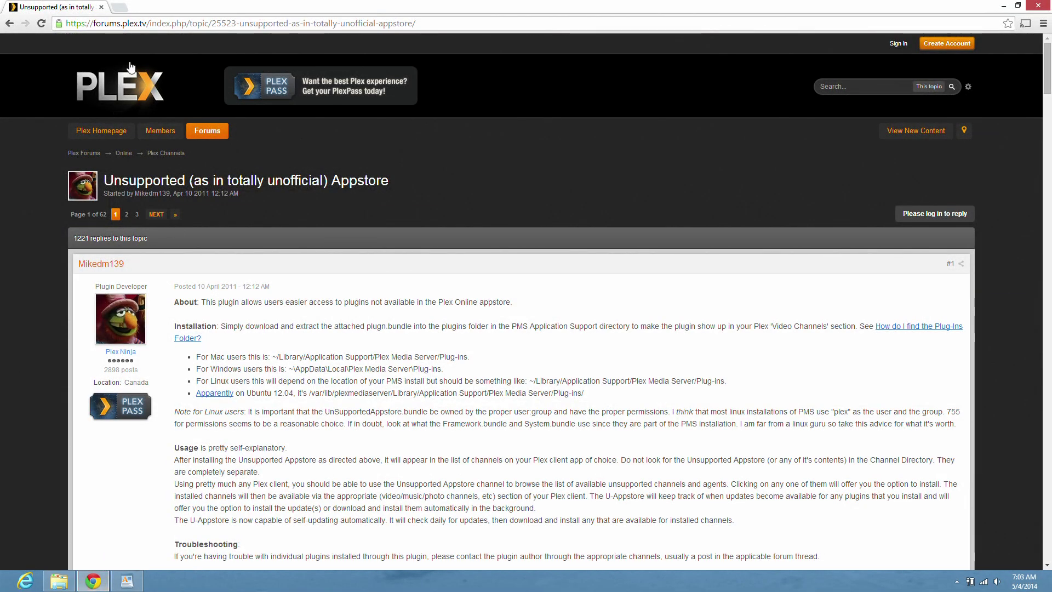
pyautogui.click(133, 23)
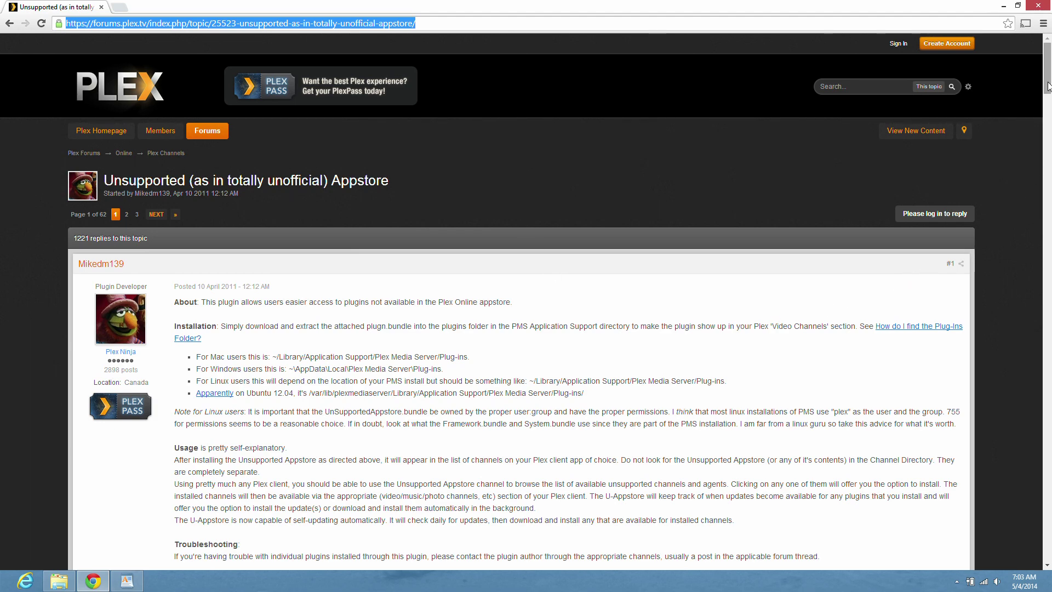
pyautogui.click(1046, 137)
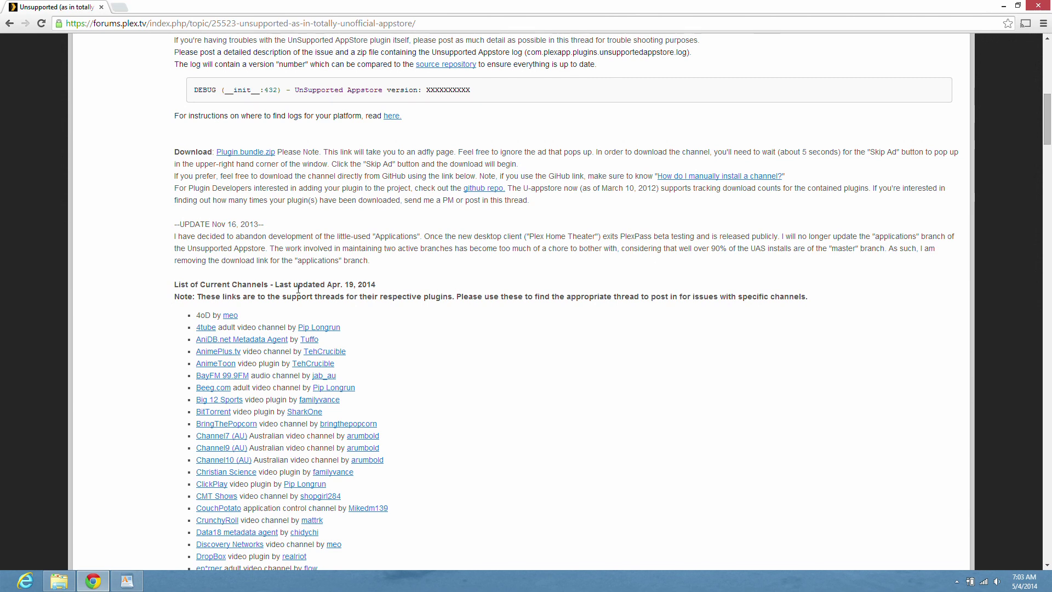
pyautogui.moveTo(276, 284); pyautogui.dragTo(374, 285)
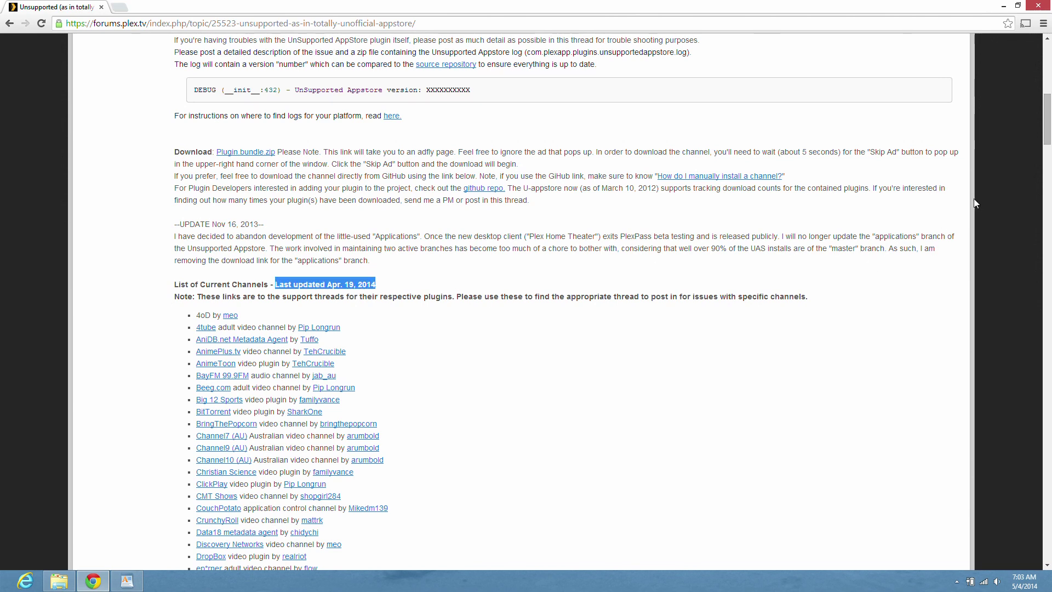
pyautogui.moveTo(1042, 141); pyautogui.dragTo(1042, 162)
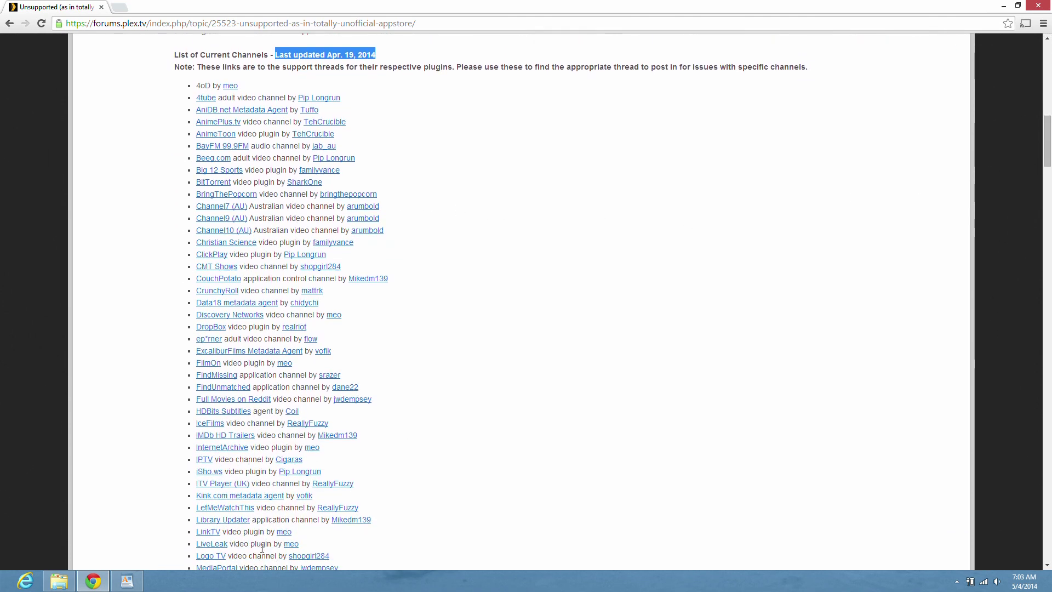
pyautogui.moveTo(1046, 152); pyautogui.dragTo(1021, 120)
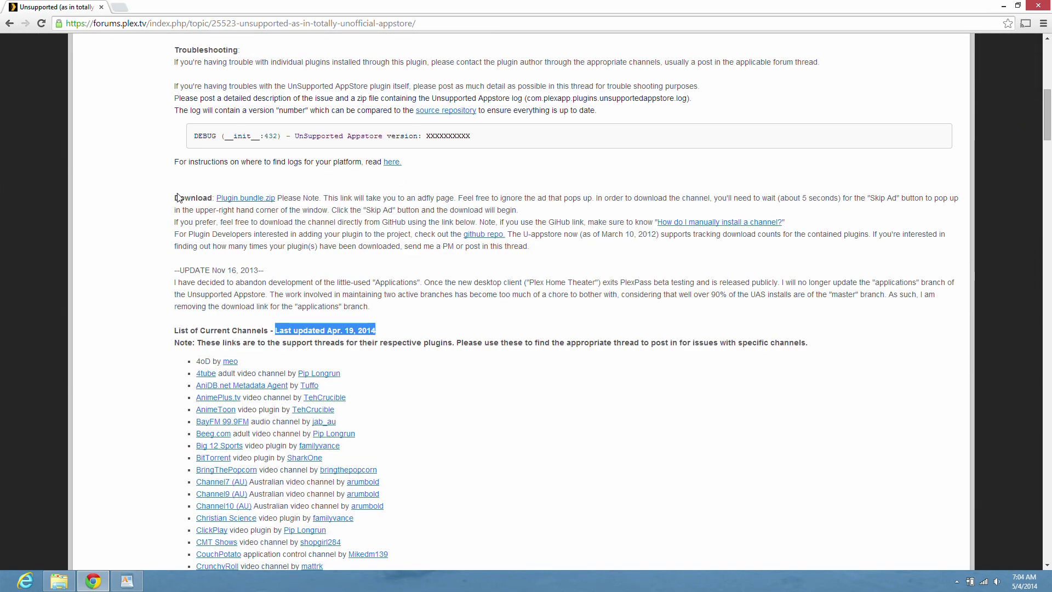
pyautogui.moveTo(174, 198); pyautogui.dragTo(210, 199)
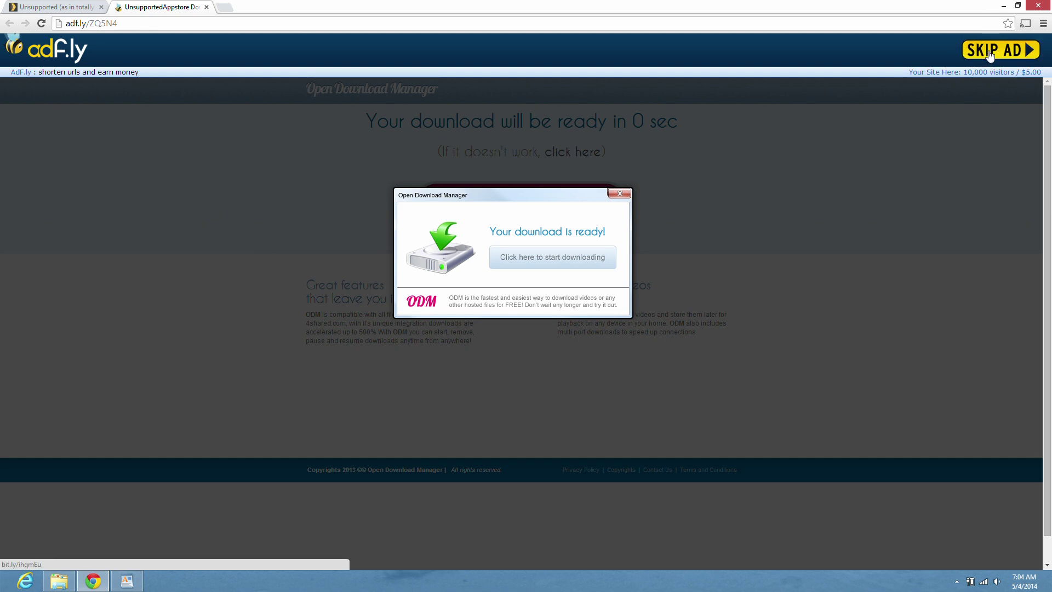
# Skip the adf.ly ad to download the 5.8 MB UnSupportedAppstore.bundle zip, then minimize Chrome.
pyautogui.click(990, 55)
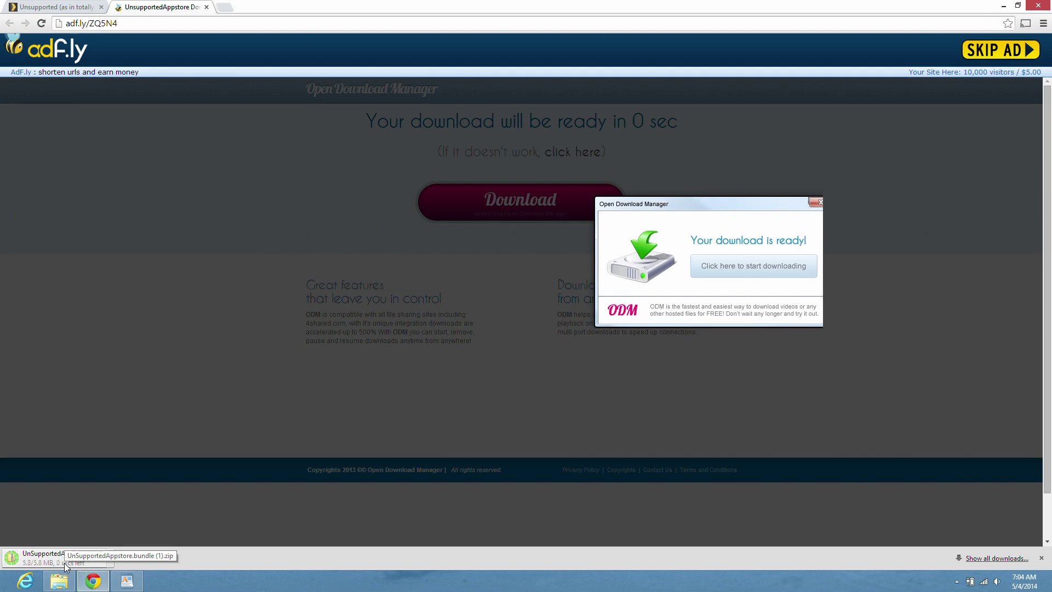
pyautogui.click(1003, 6)
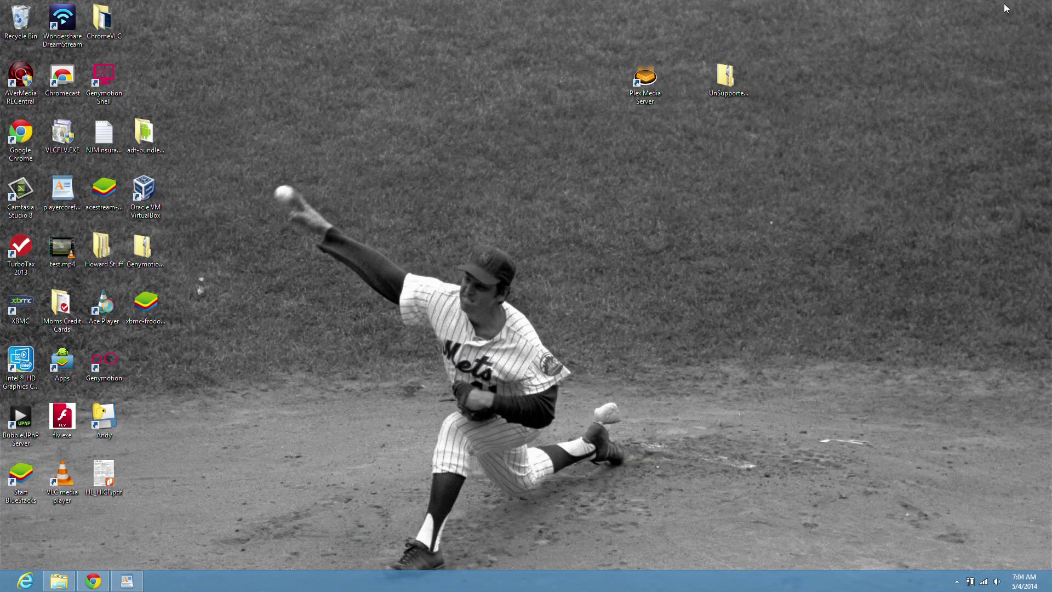
# Open the bundle zip from the desktop, copy its UnSupportedAppstore.bundle folder, then go to Windows8_OS (C:).
pyautogui.click(729, 98)
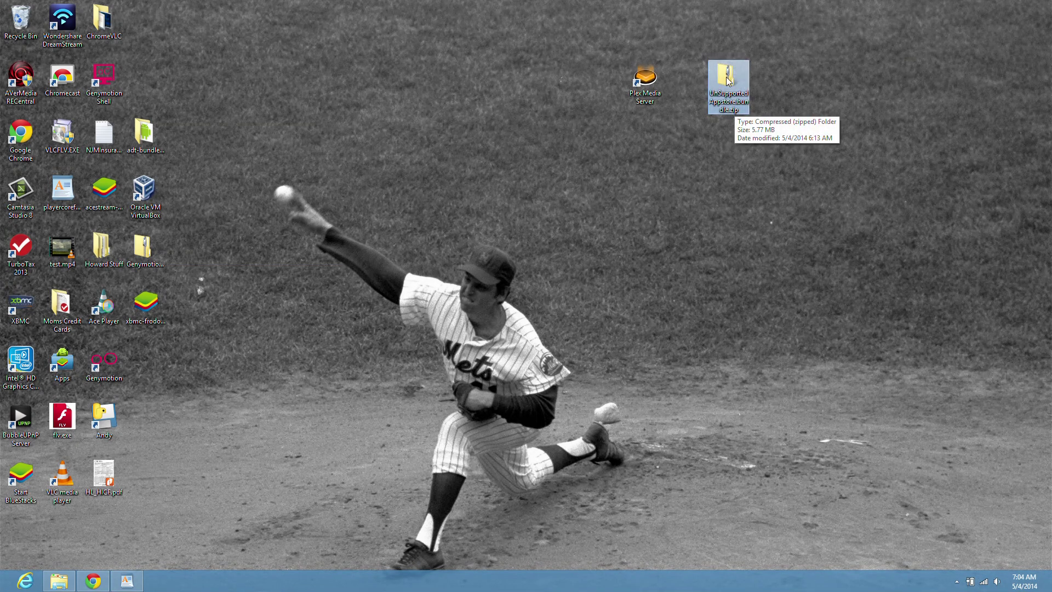
pyautogui.doubleClick(728, 81)
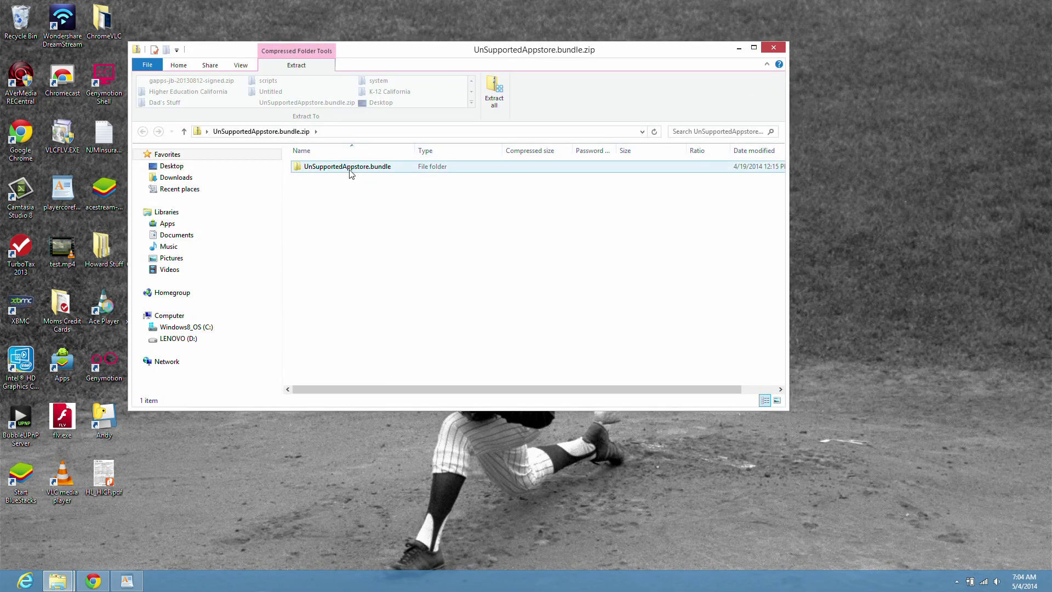
pyautogui.click(317, 167)
pyautogui.rightClick(317, 167)
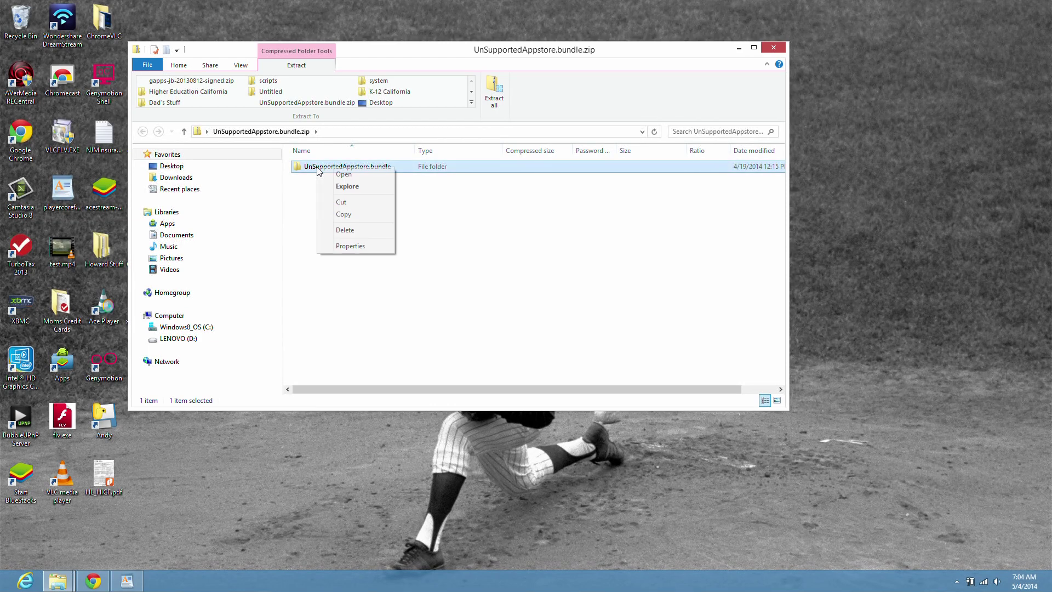
pyautogui.click(344, 214)
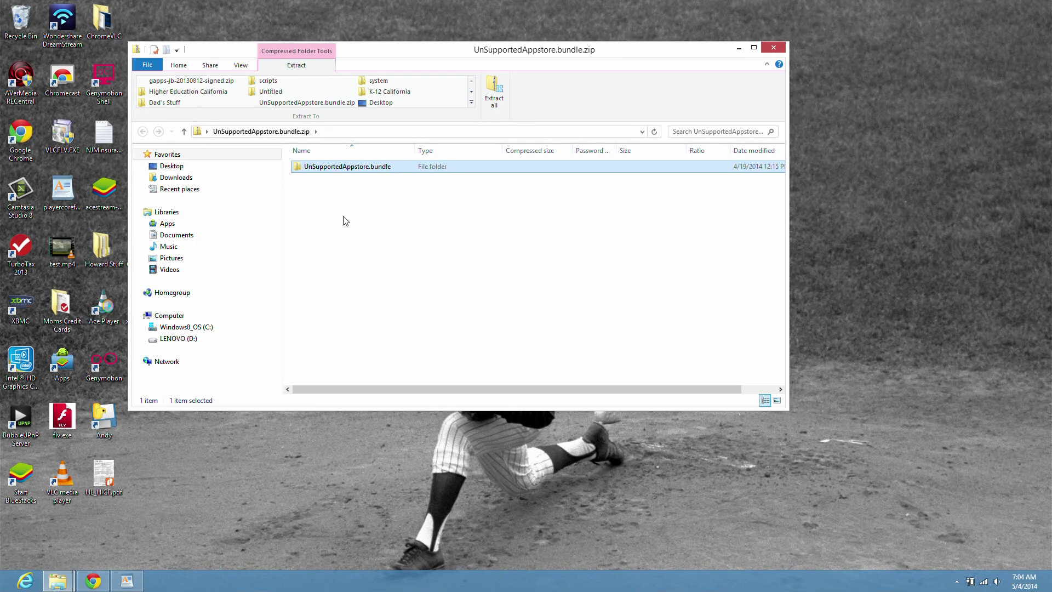
pyautogui.click(187, 327)
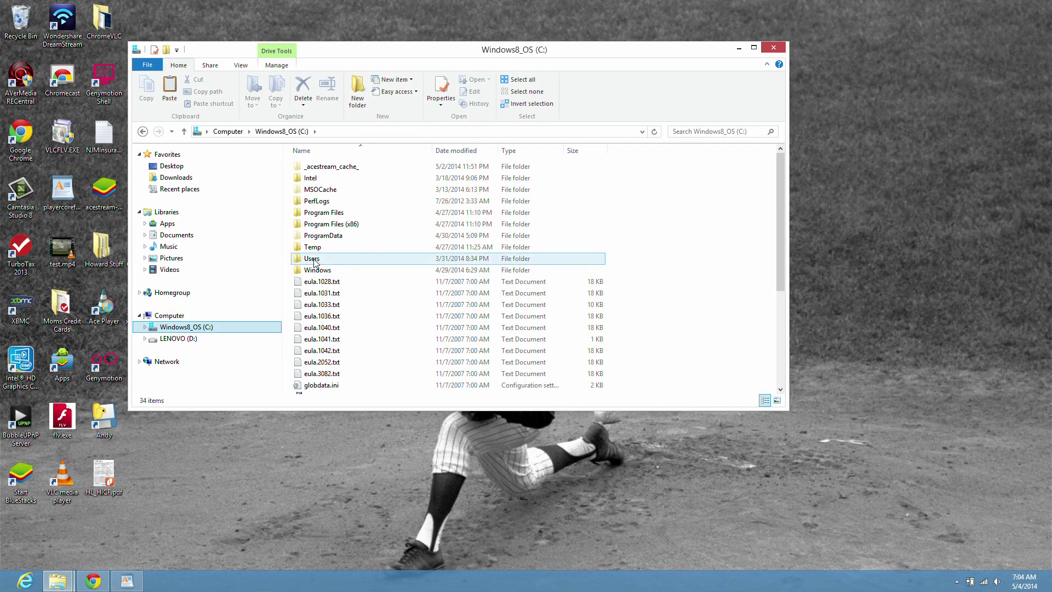
# Browse to C:\Users\<user>\AppData\Local\Plex Media Server\Plug-ins.
pyautogui.moveTo(315, 263)
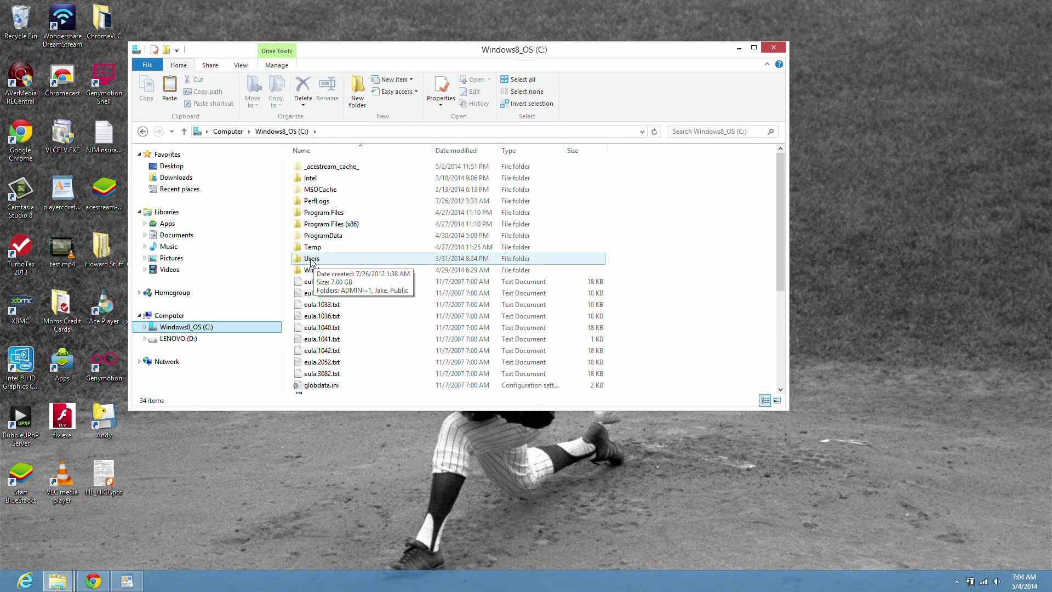
pyautogui.click(311, 261)
pyautogui.doubleClick(311, 261)
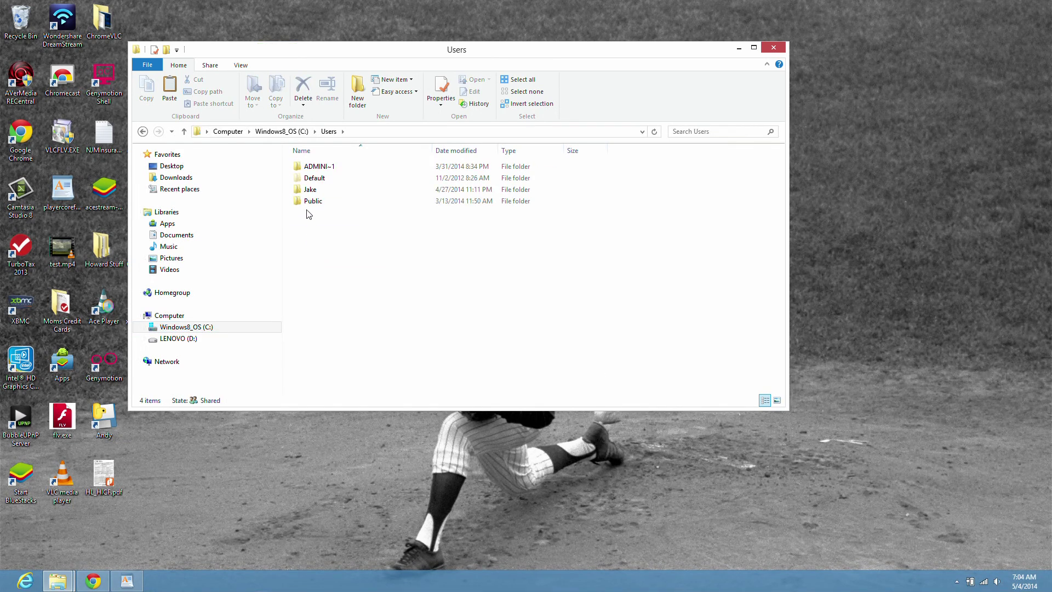
pyautogui.doubleClick(309, 191)
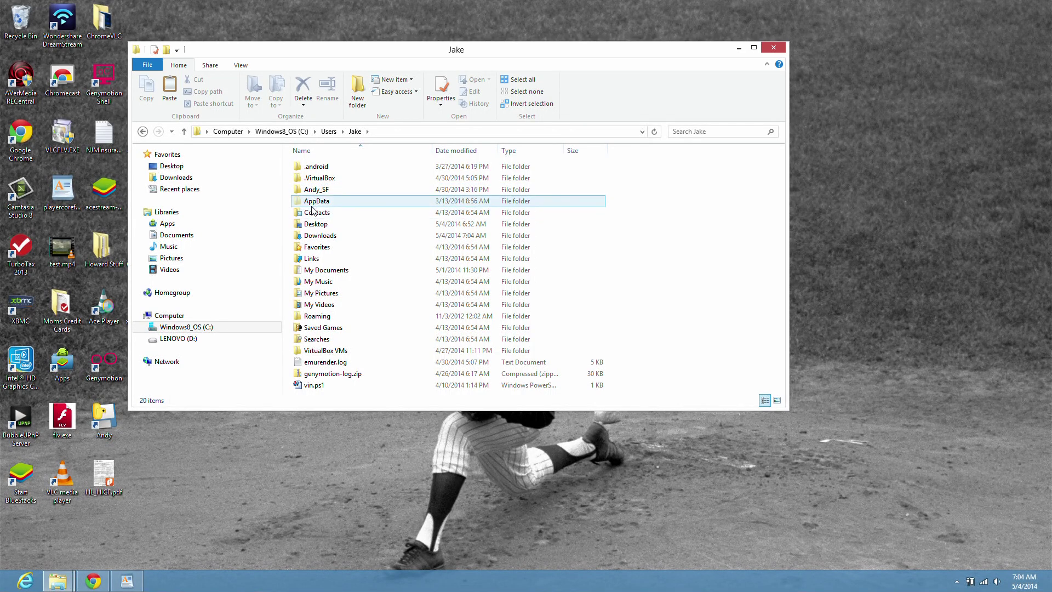
pyautogui.doubleClick(316, 203)
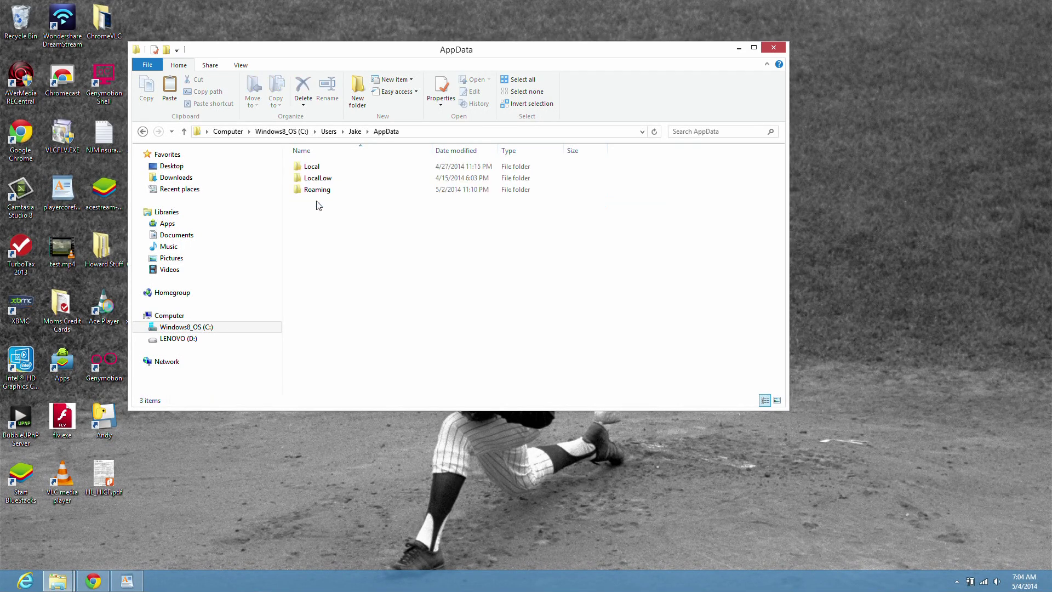
pyautogui.click(306, 170)
pyautogui.doubleClick(306, 171)
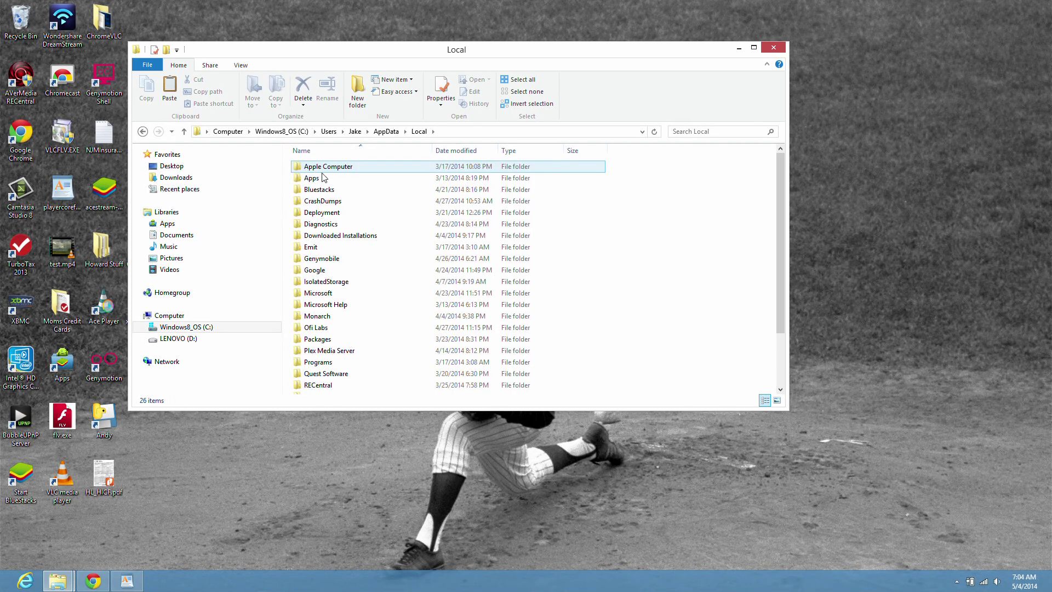
pyautogui.doubleClick(318, 352)
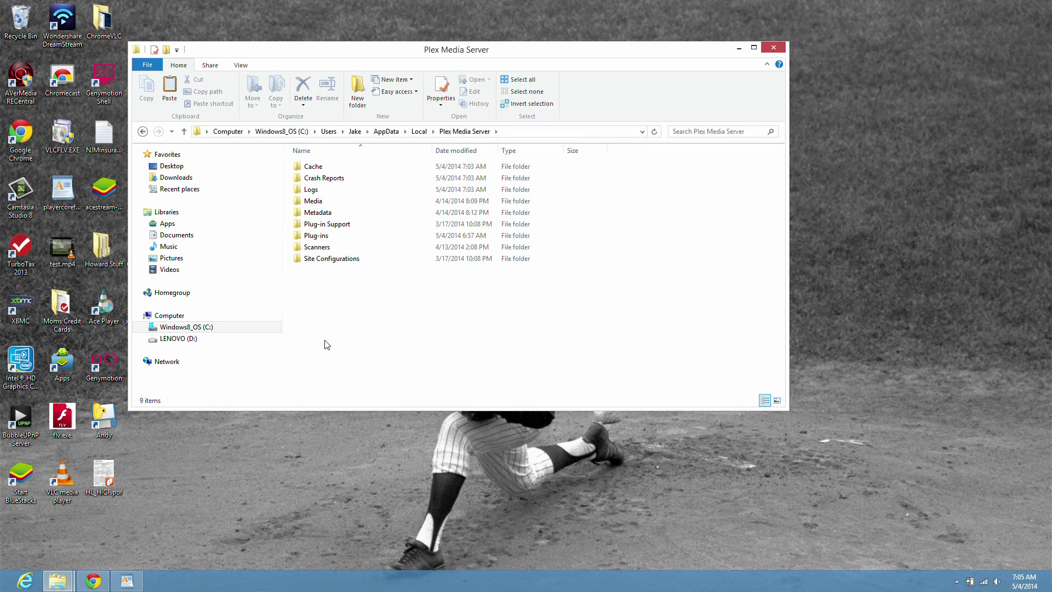
pyautogui.doubleClick(318, 239)
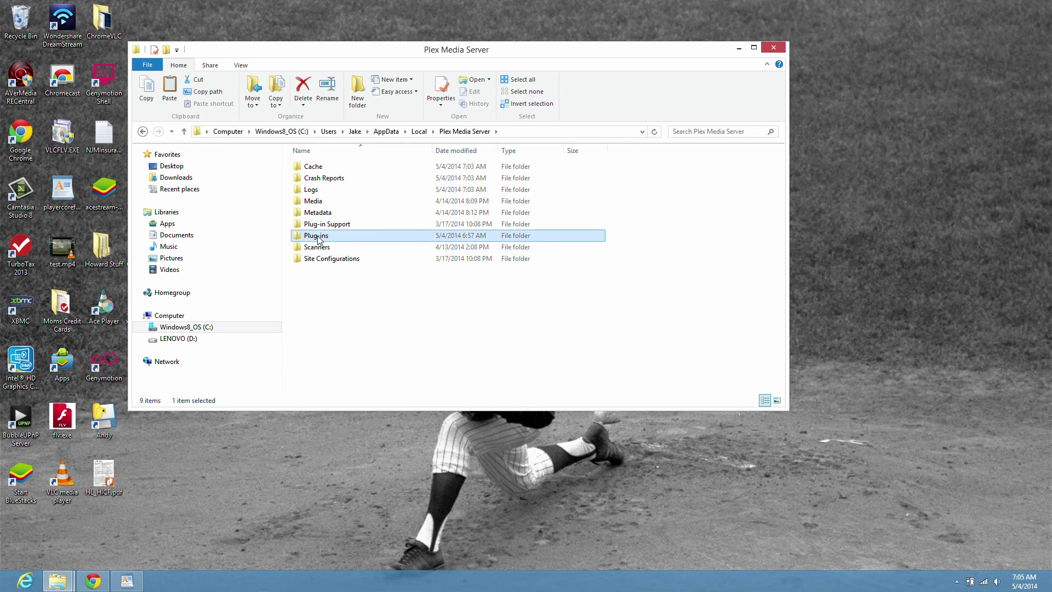
# Paste the UnSupportedAppstore.bundle folder into Plug-ins and close the Explorer window.
pyautogui.rightClick(632, 219)
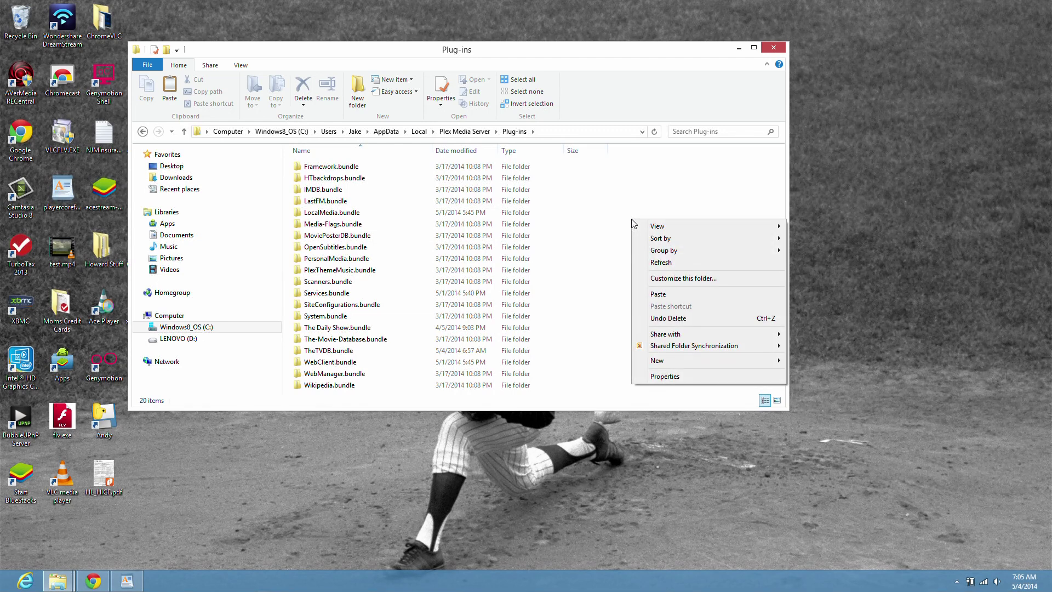
pyautogui.click(658, 294)
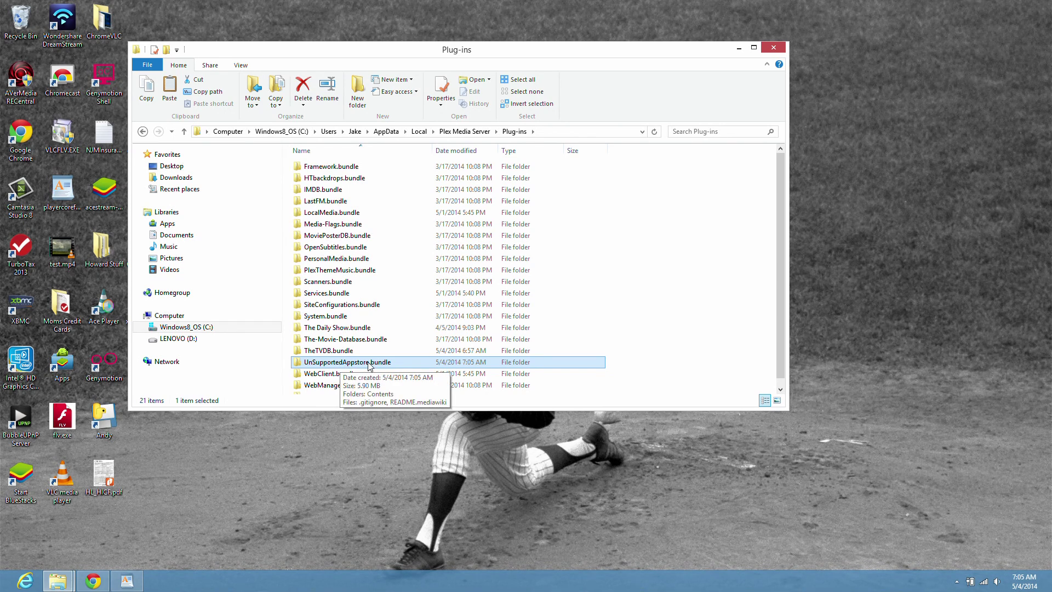
pyautogui.click(772, 50)
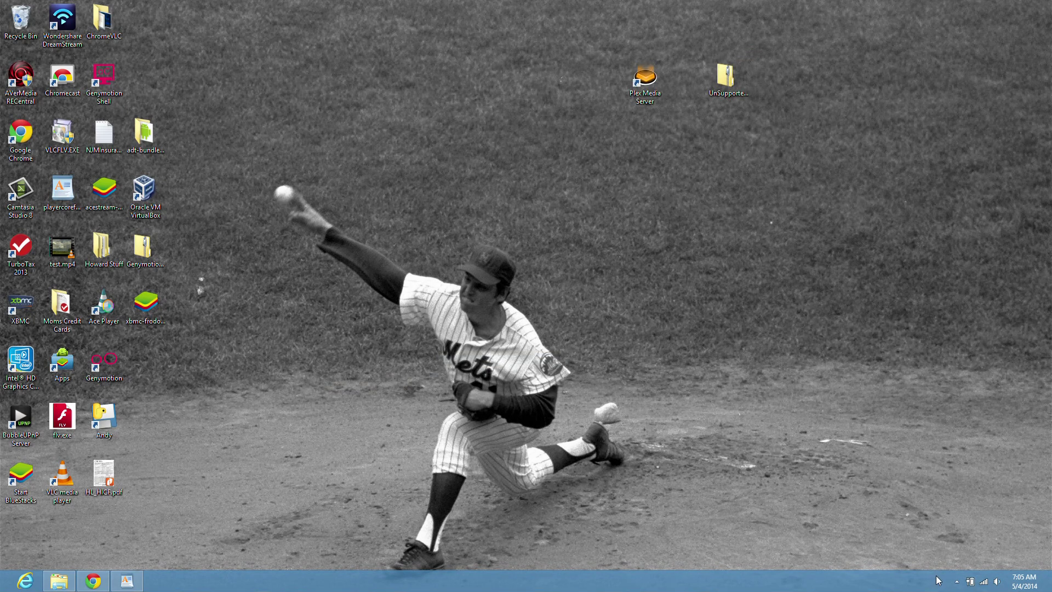
# Launch the Plex Media Server web interface from its hidden notification-area tray icon.
pyautogui.click(957, 581)
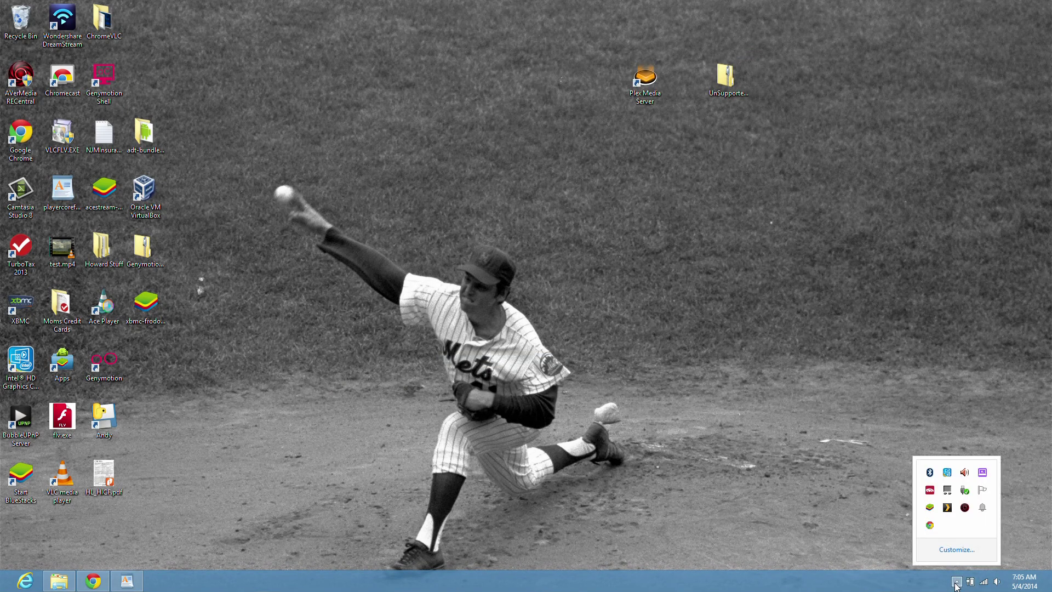
pyautogui.doubleClick(947, 508)
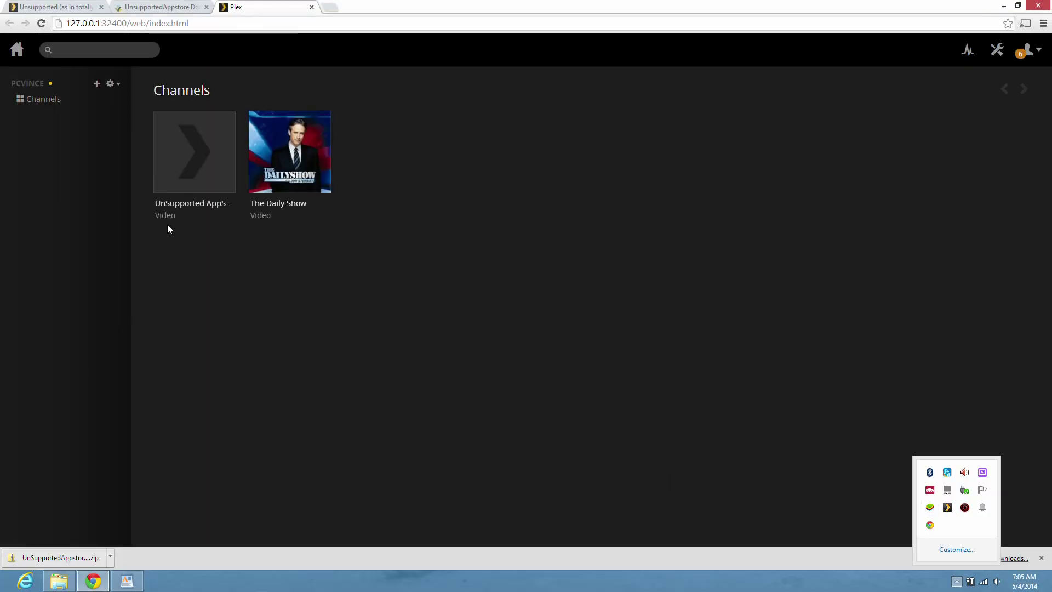
# Target the UnSupported AppStore channel tile on the Plex Channels page.
pyautogui.moveTo(167, 213)
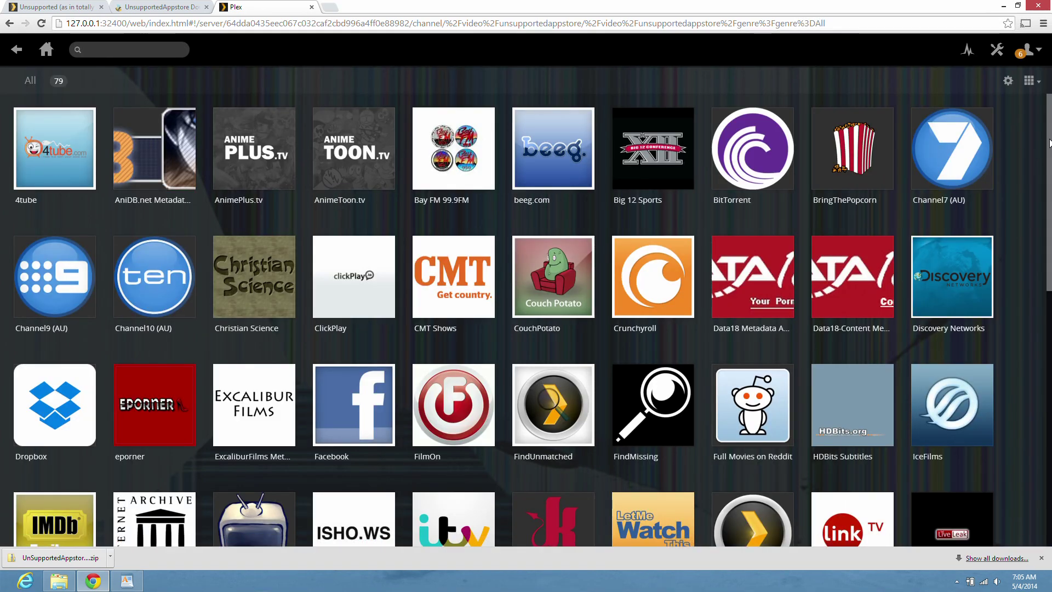
pyautogui.moveTo(1050, 144); pyautogui.dragTo(1036, 271)
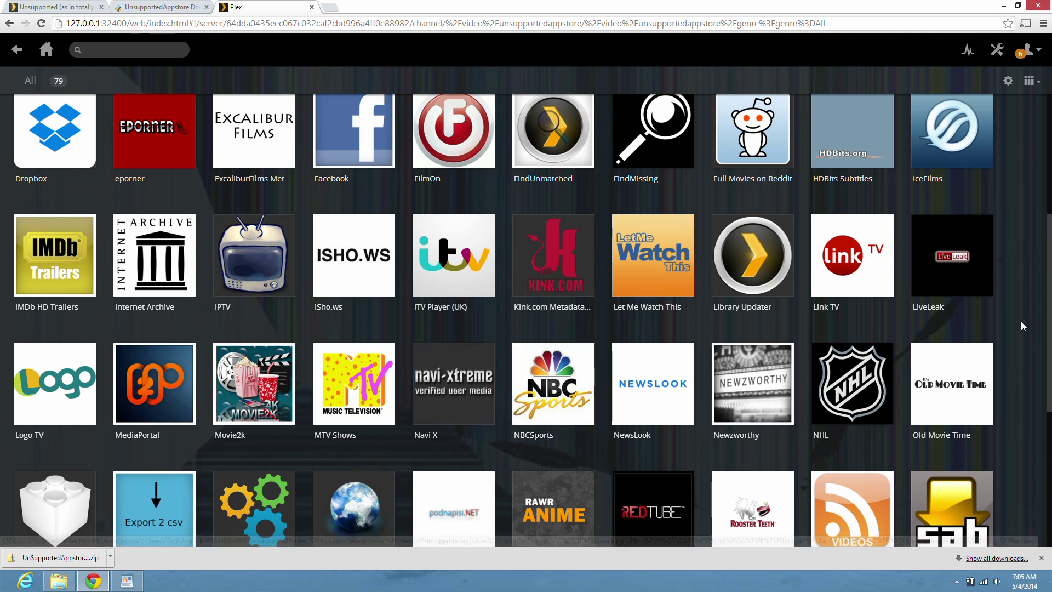
pyautogui.moveTo(1047, 354); pyautogui.dragTo(1044, 462)
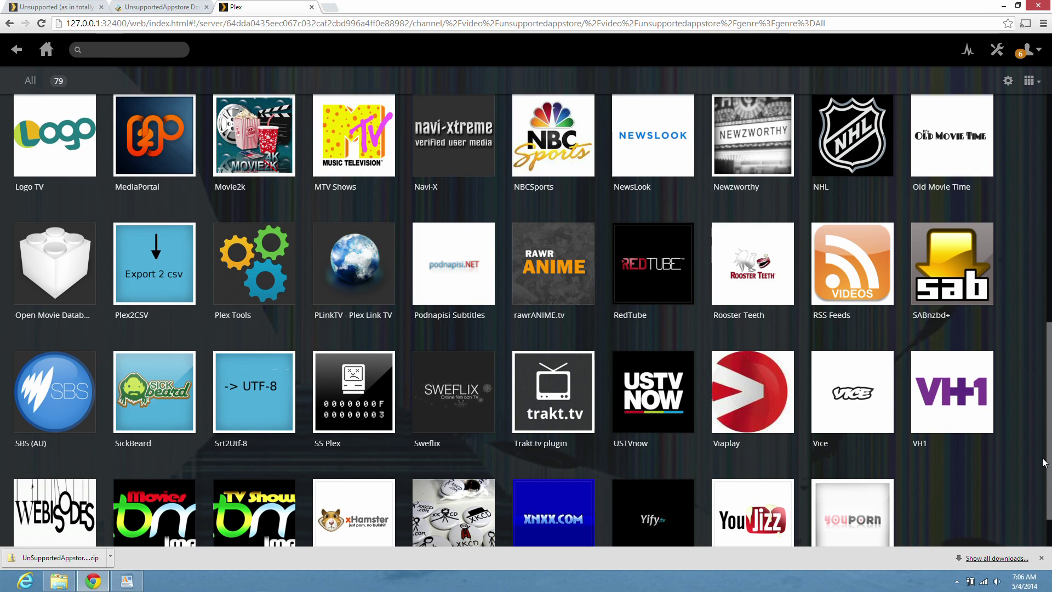
pyautogui.moveTo(1044, 461); pyautogui.dragTo(1049, 493)
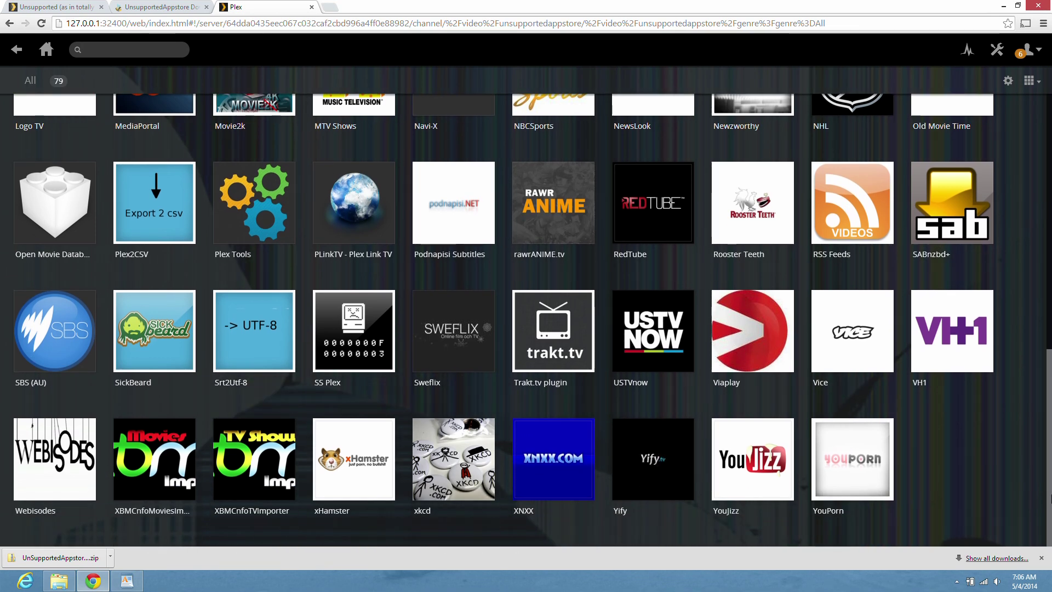
pyautogui.moveTo(1050, 488); pyautogui.dragTo(1044, 224)
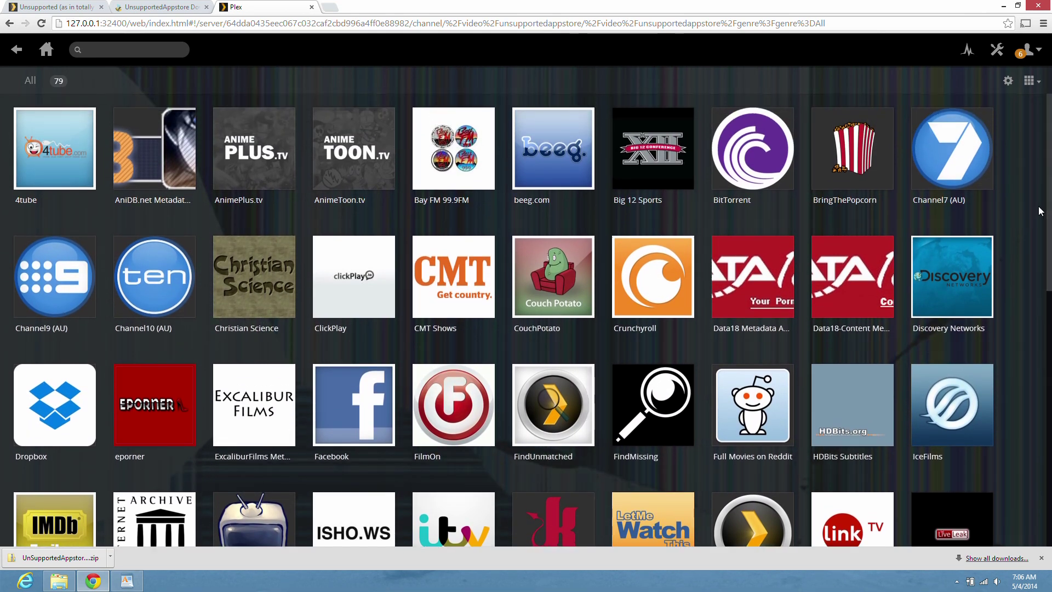